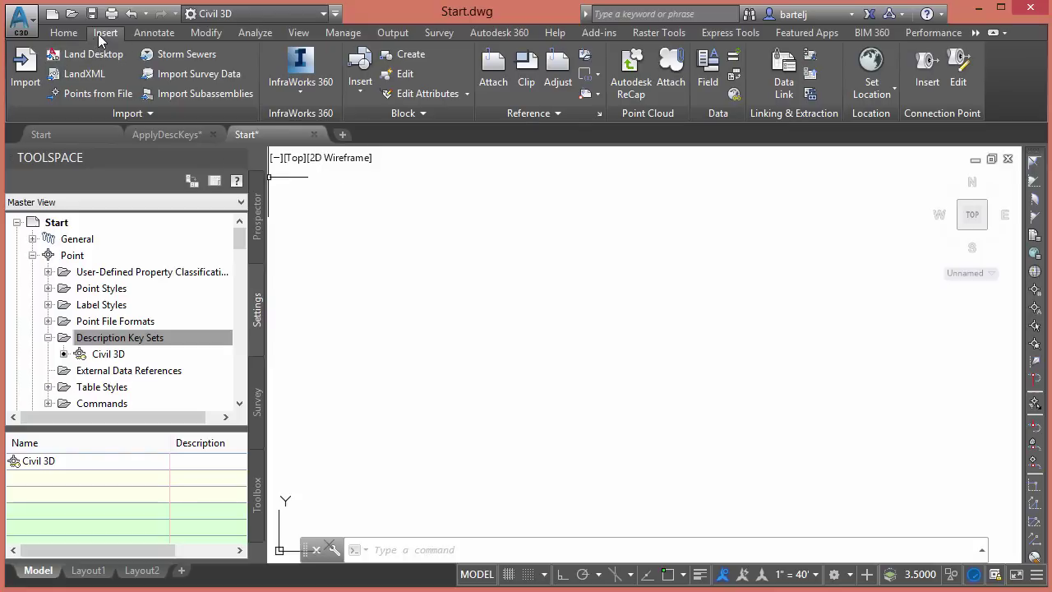
Step: Add Detail.txt as the point import source and set its format to PNEZD (comma delimited)
left_click(89, 92)
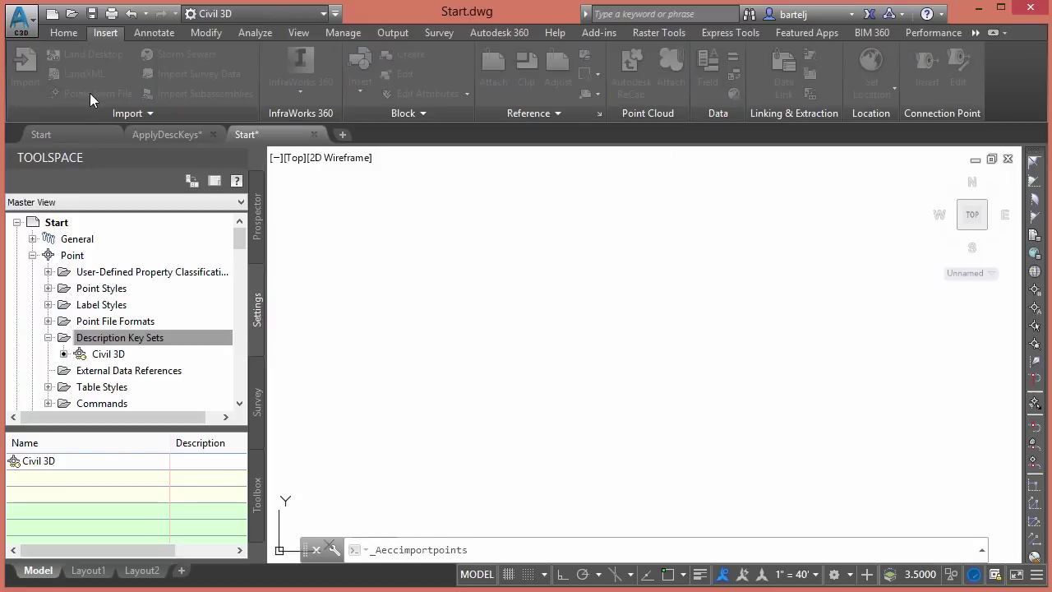
left_click(648, 87)
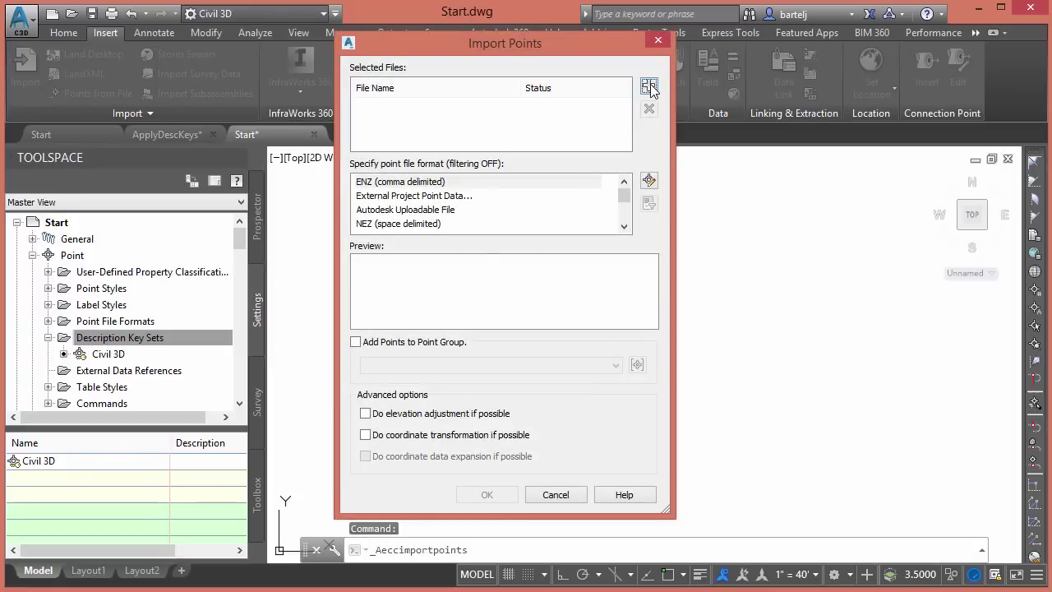
left_click(472, 117)
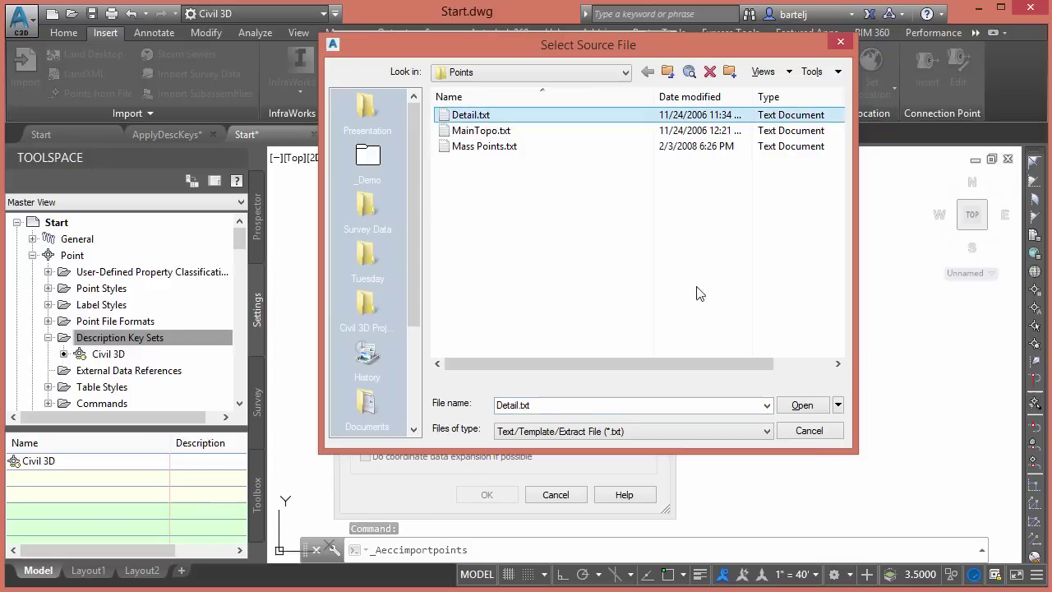
left_click(803, 403)
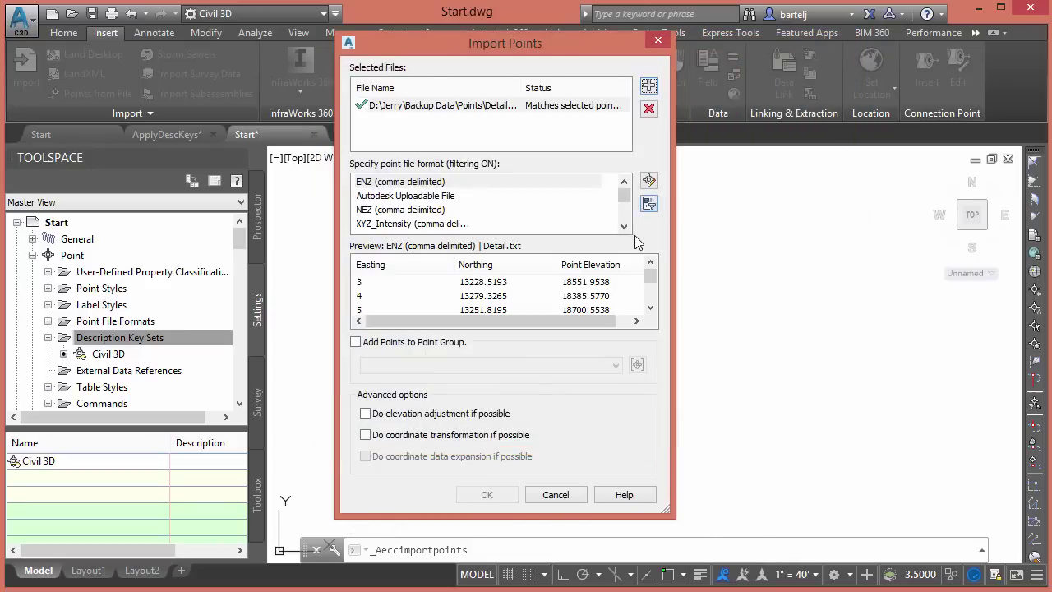
left_click_drag(624, 196, 622, 211)
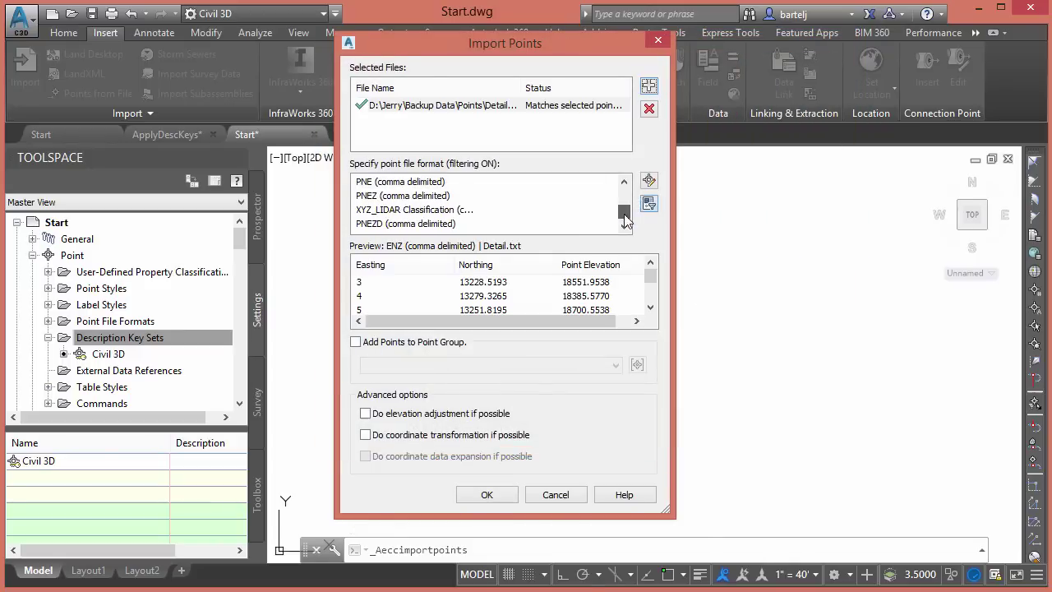
left_click(379, 225)
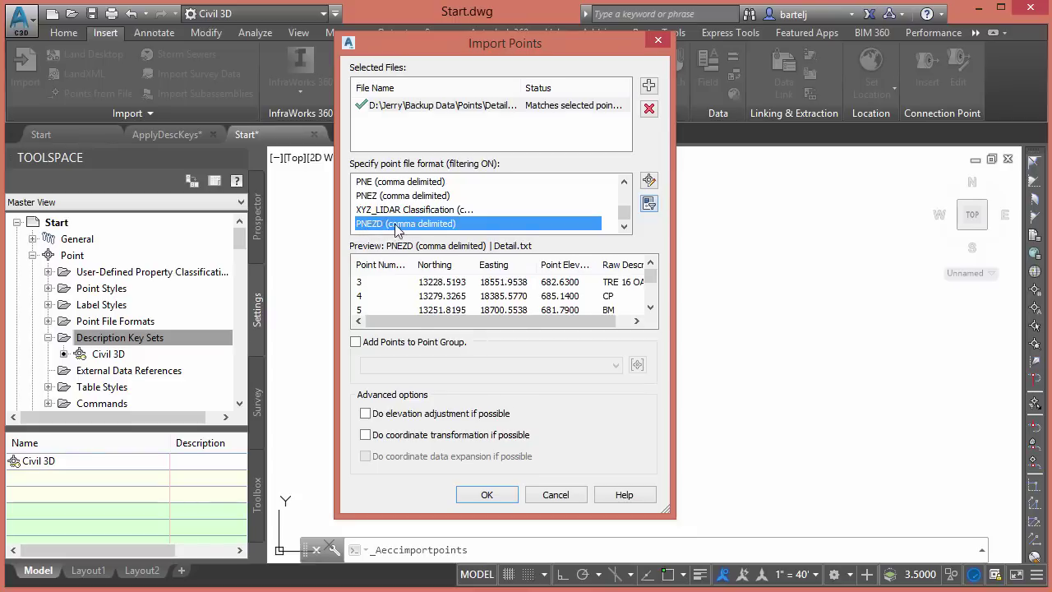
Step: Run the Detail.txt import, zoom to extents, then zoom out slightly around the points
left_click(487, 496)
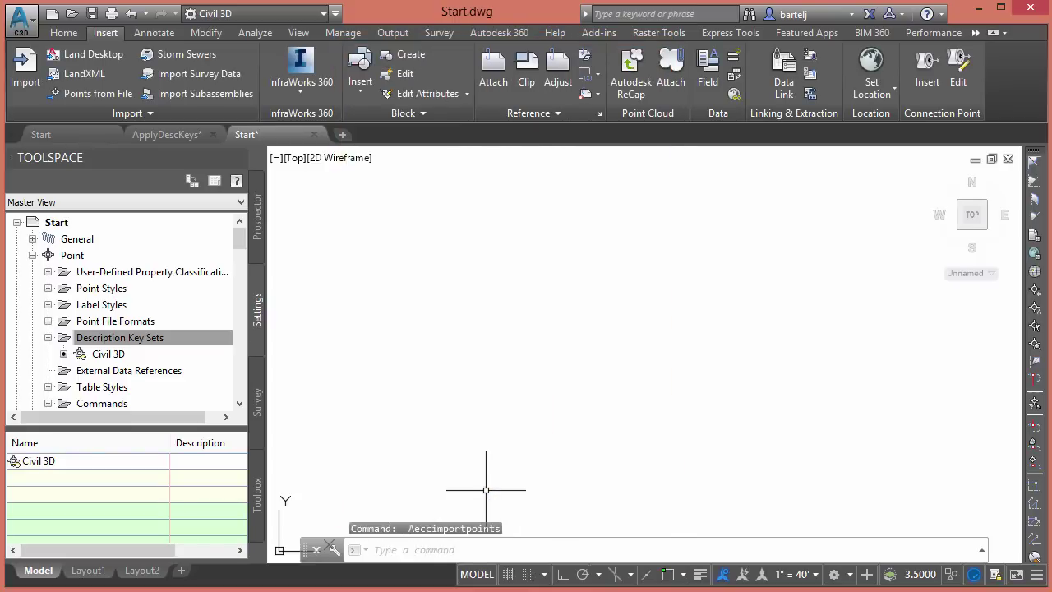
type("z")
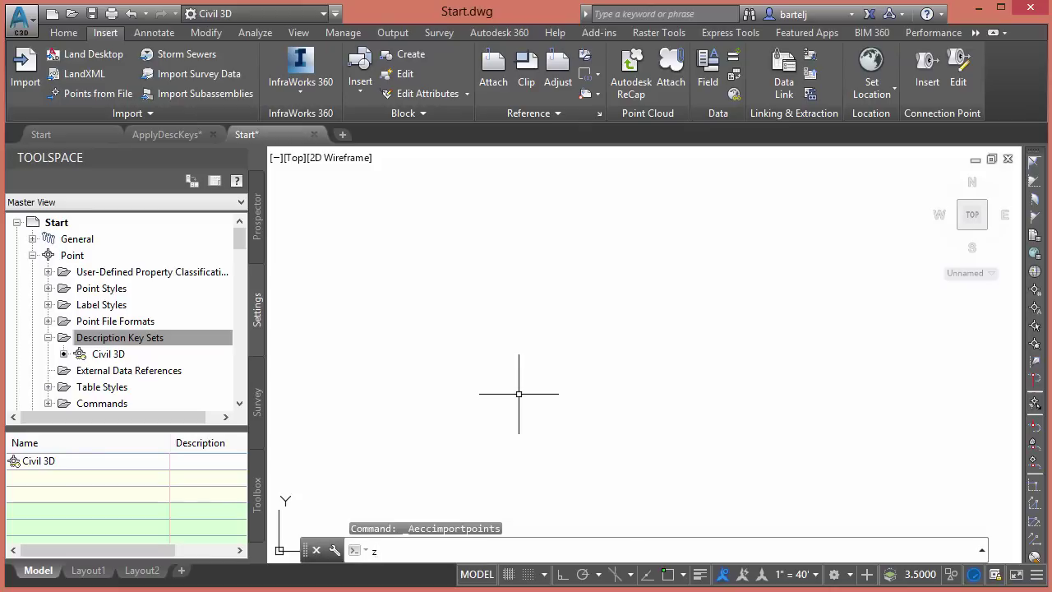
key("Return")
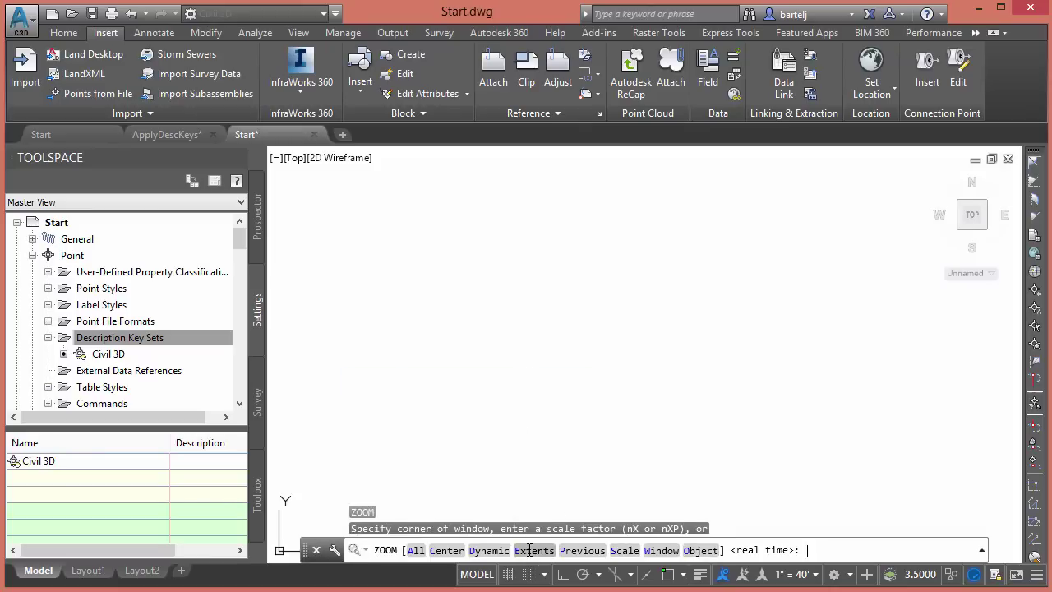
left_click(530, 550)
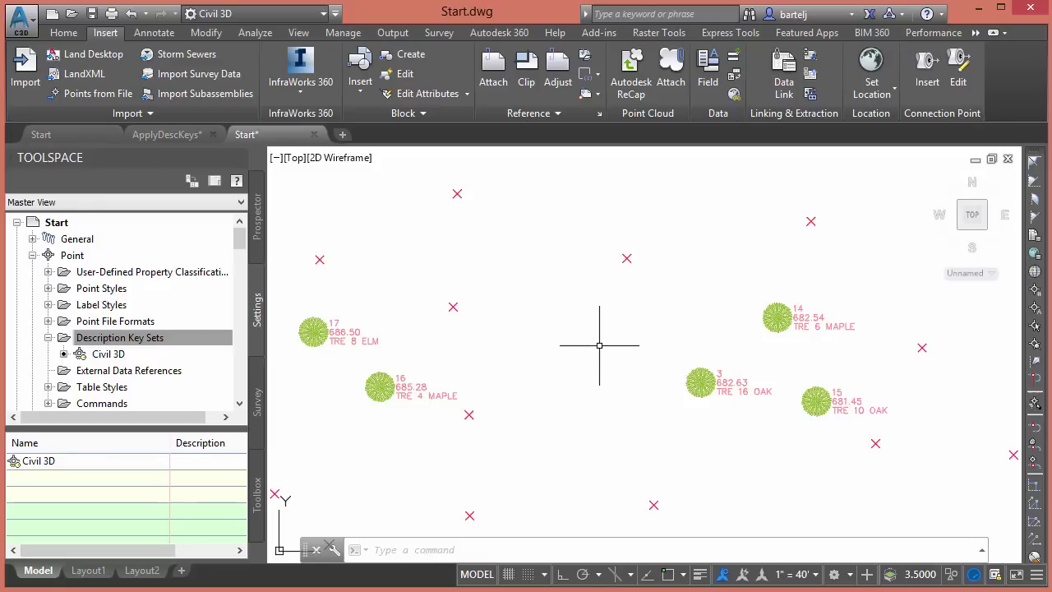
scroll(599, 345, "down", 2)
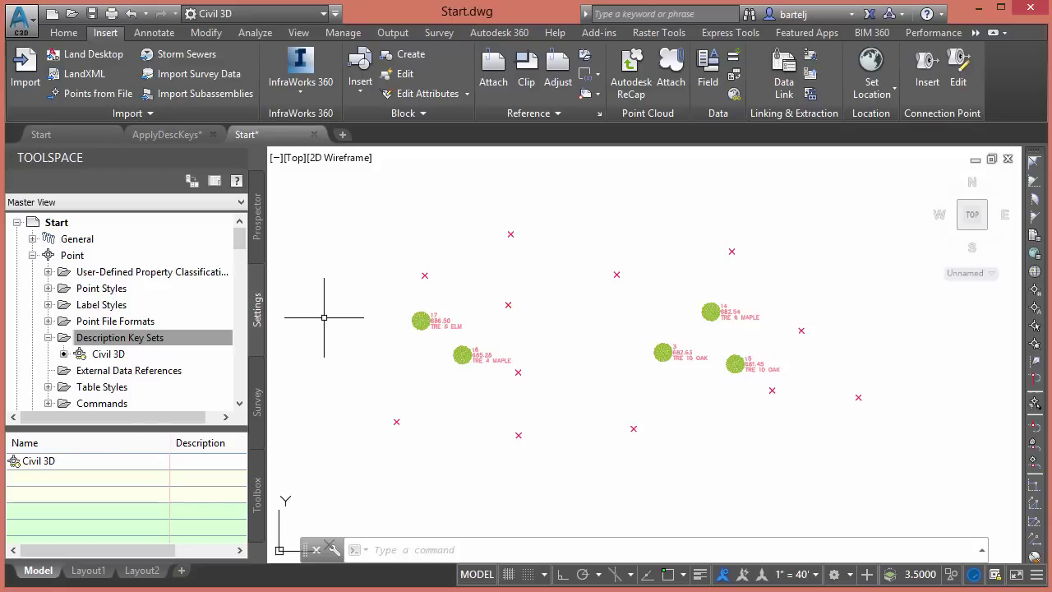
Step: Copy the Master Desc Keys set from ApplyDescKeys into the Start drawing
left_click(17, 223)
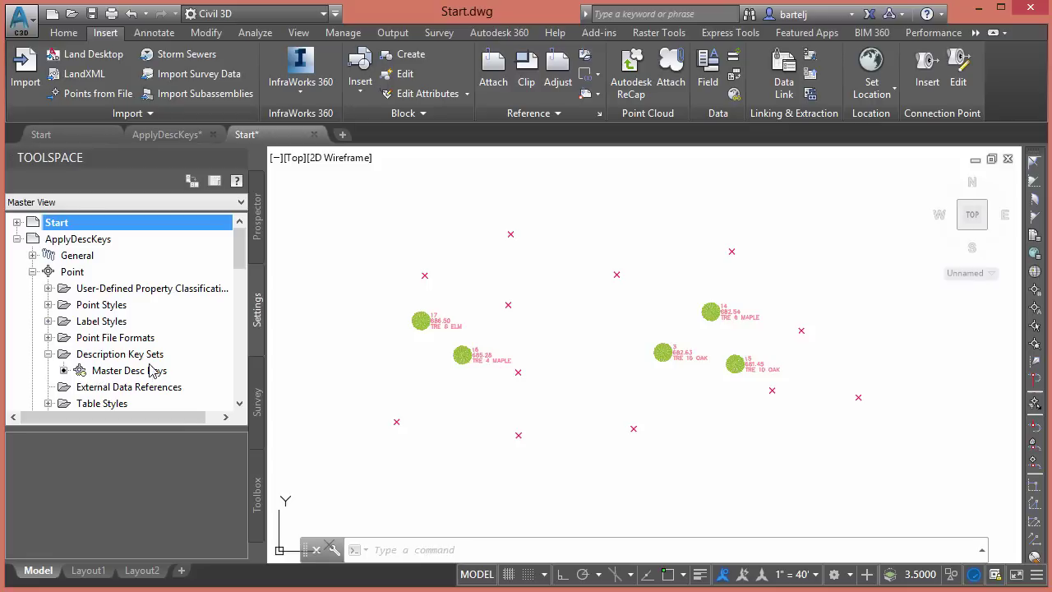
right_click(105, 375)
left_click(225, 367)
left_click(104, 375)
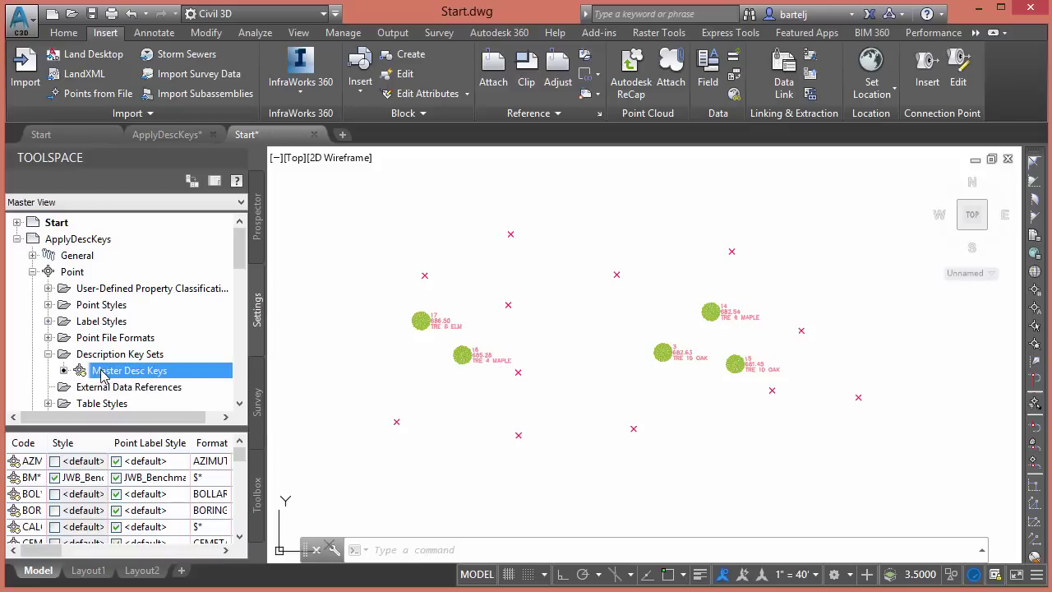
left_click_drag(105, 375, 387, 348)
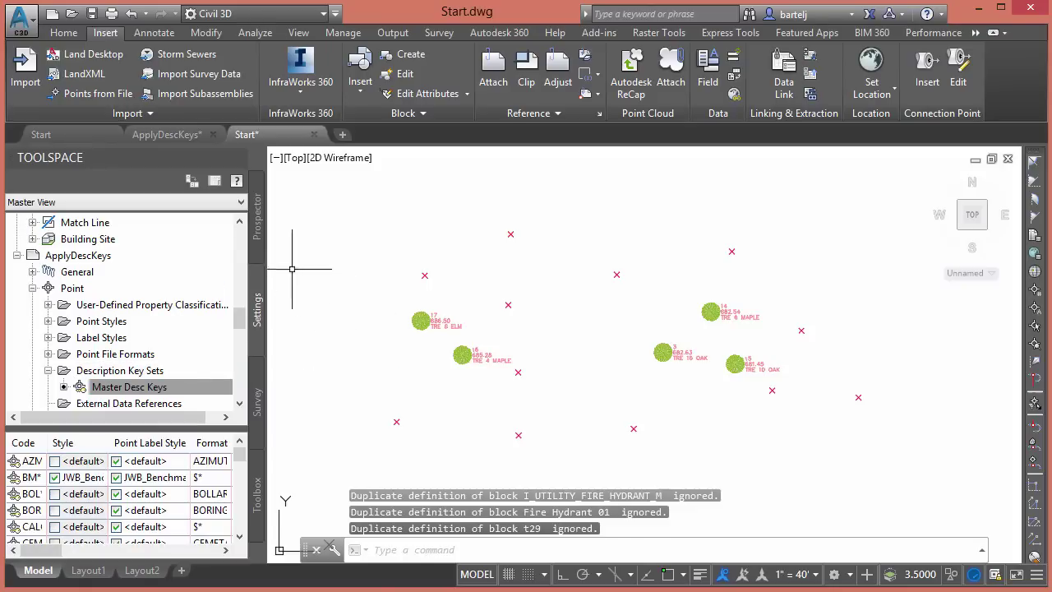
left_click_drag(239, 317, 245, 234)
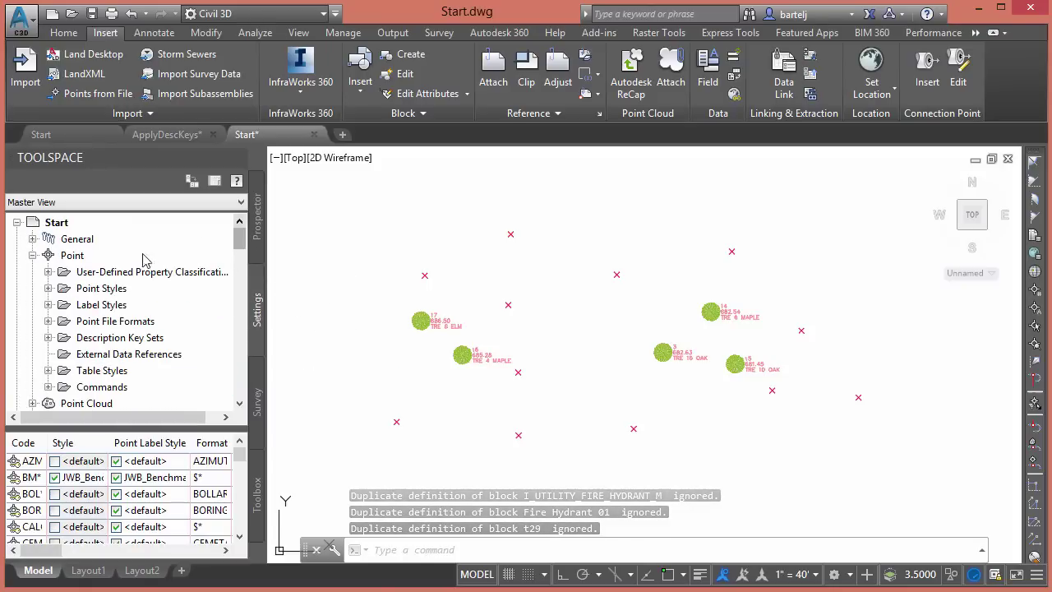
Step: Delete the Civil 3D description key set from the Start drawing
left_click(48, 337)
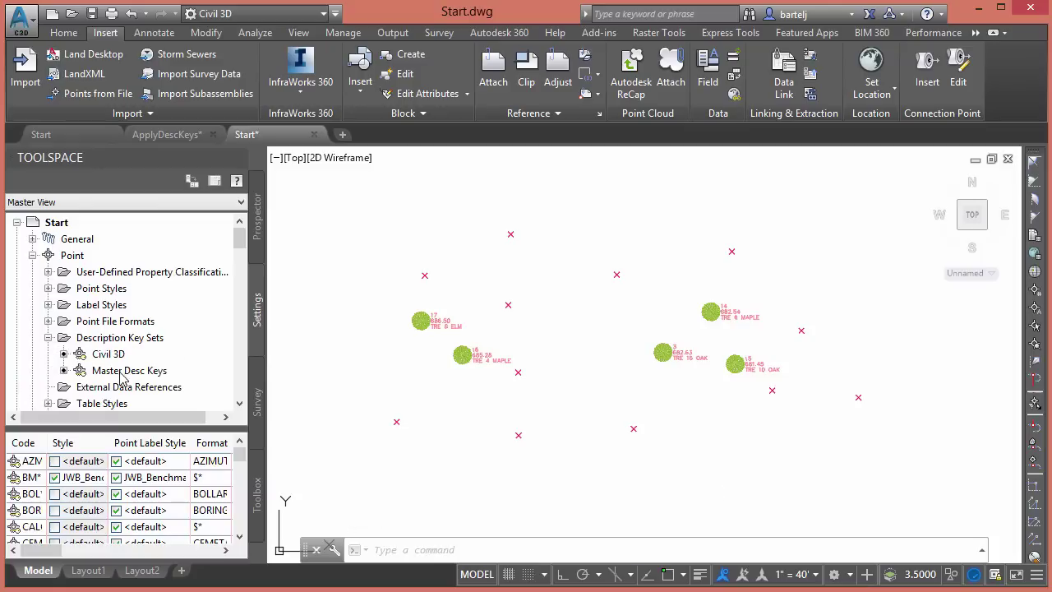
left_click(104, 354)
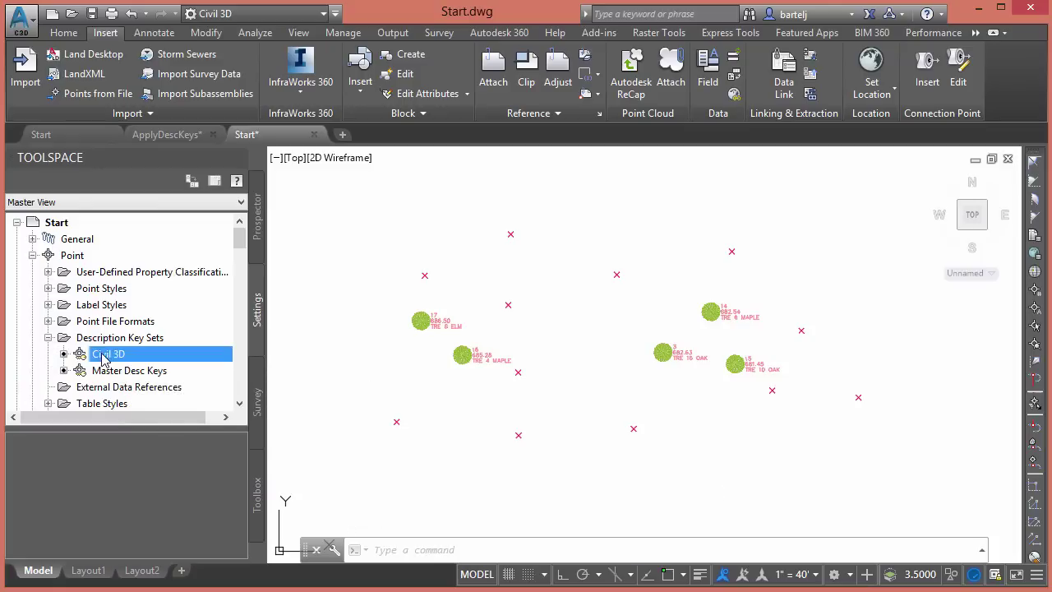
right_click(104, 354)
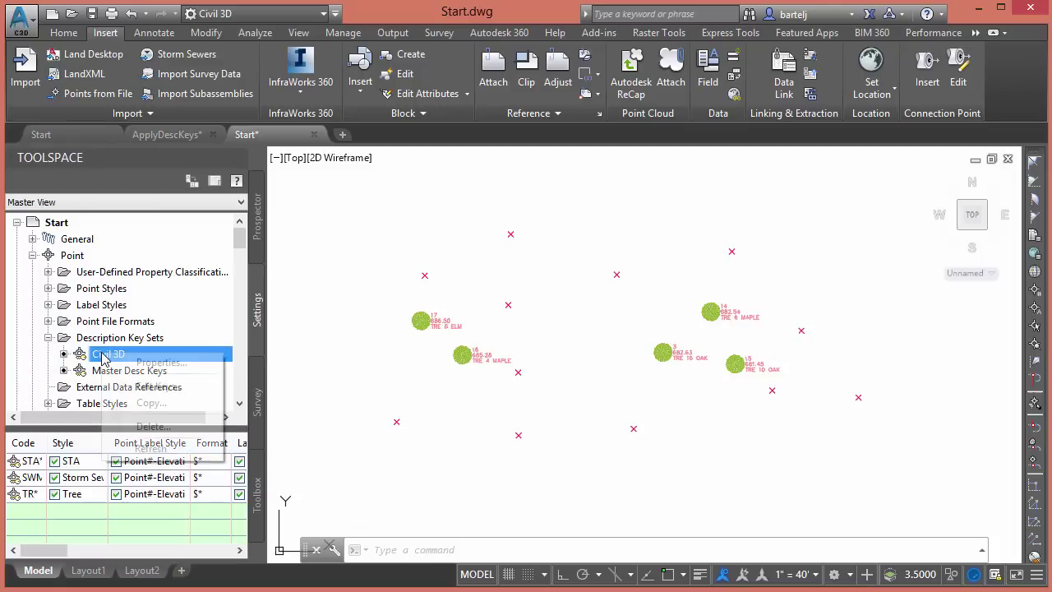
left_click(152, 426)
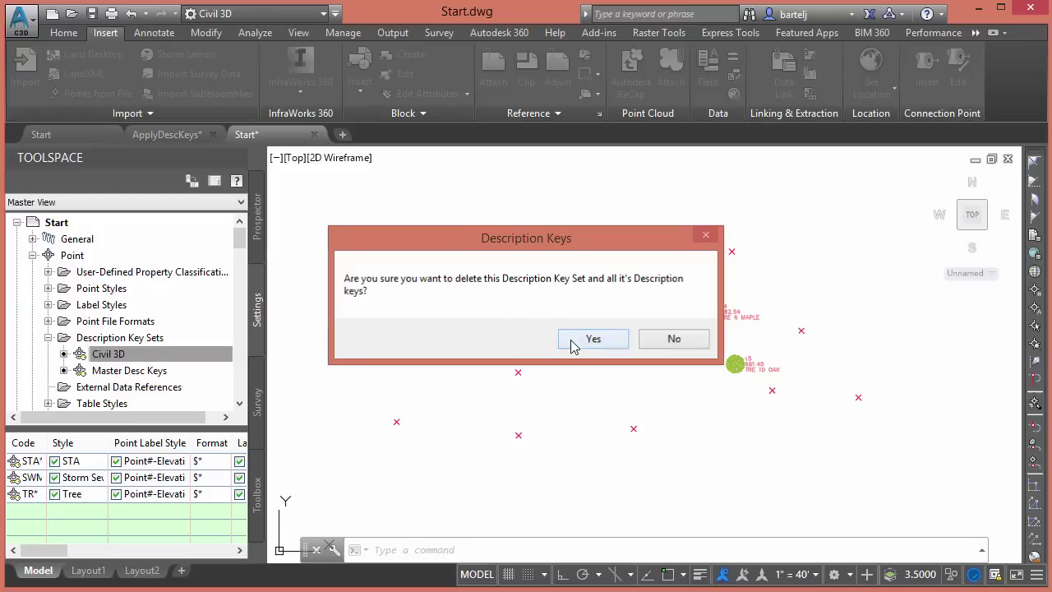
left_click(576, 341)
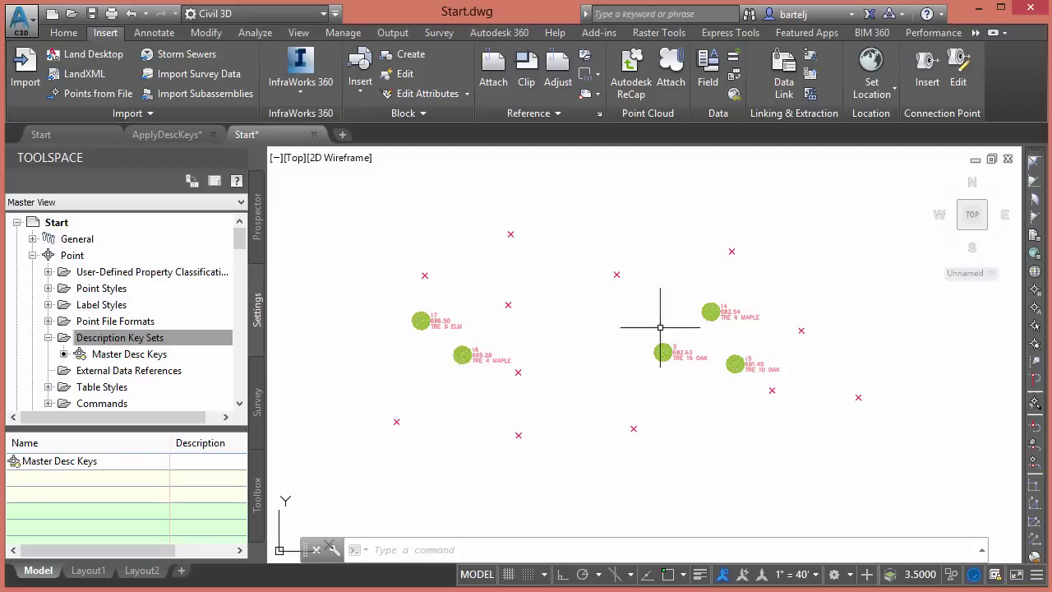
Step: Window-select every point, apply Description Keys, and zoom in on the restyled tree symbols
left_click(885, 216)
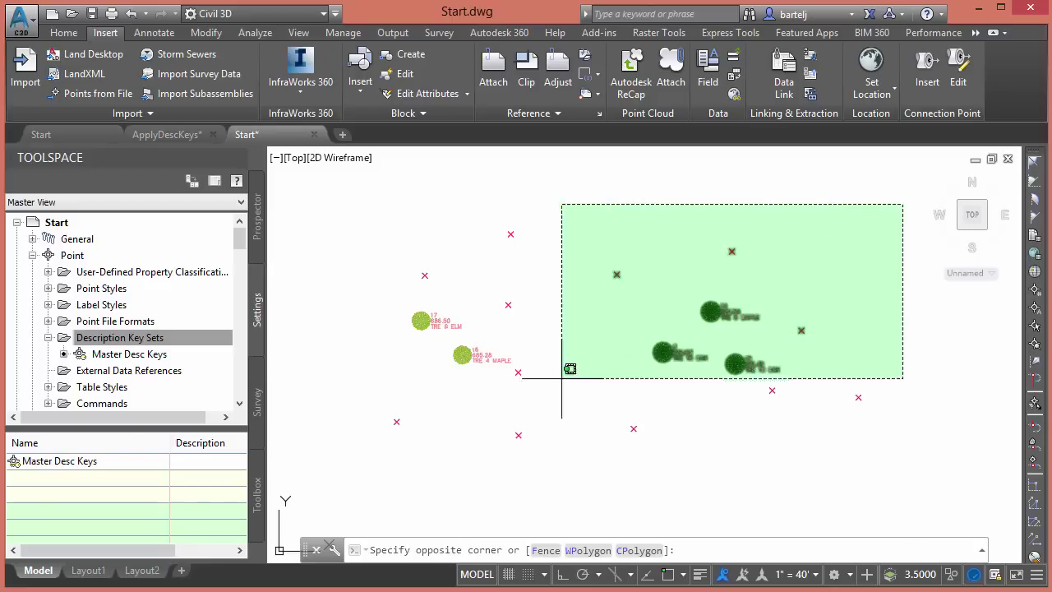
left_click(373, 456)
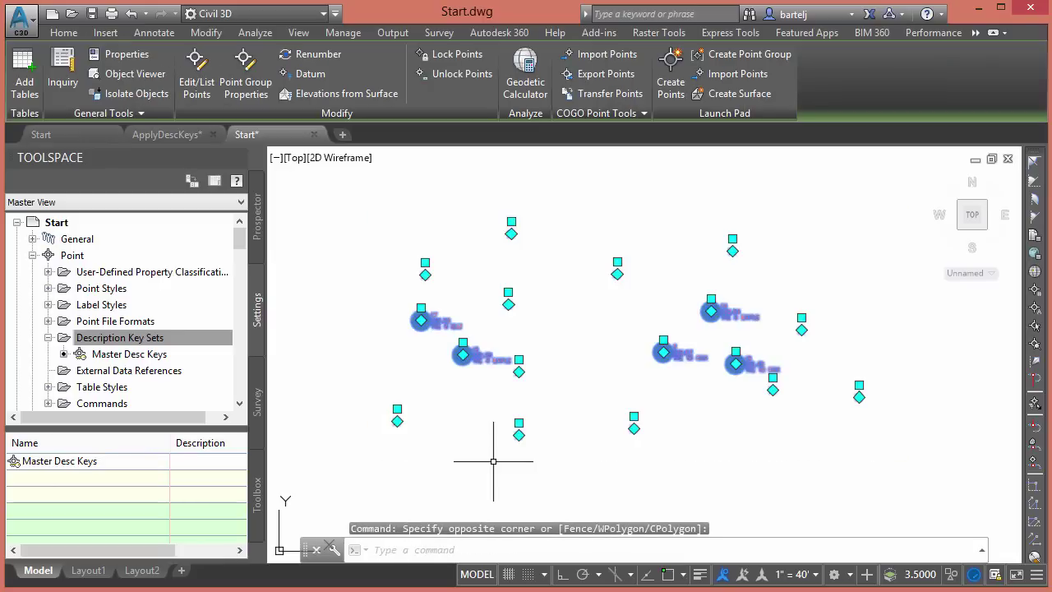
right_click(577, 314)
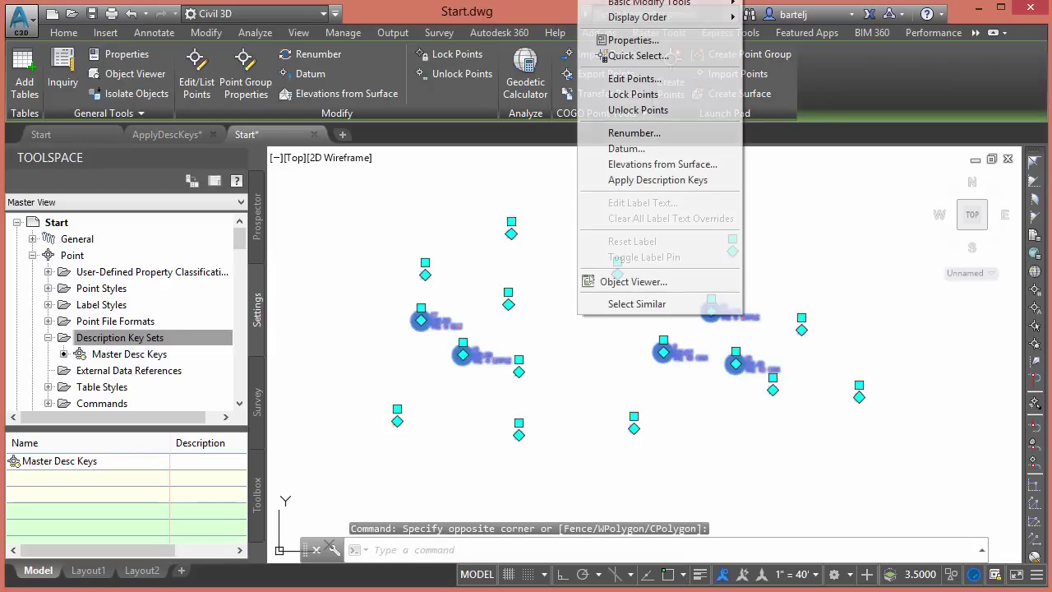
left_click(715, 183)
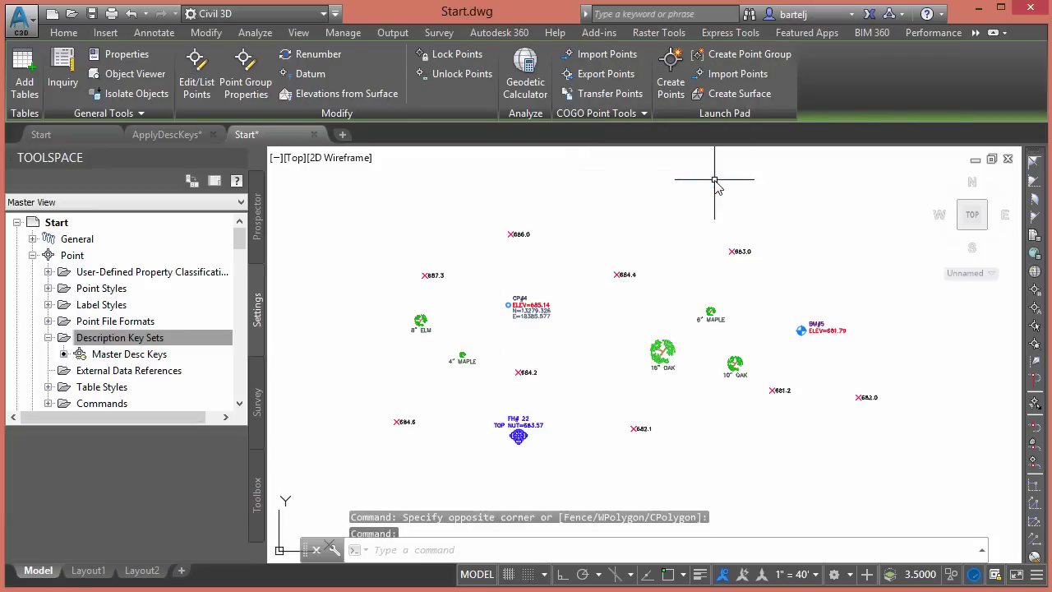
scroll(589, 320, "up", 2)
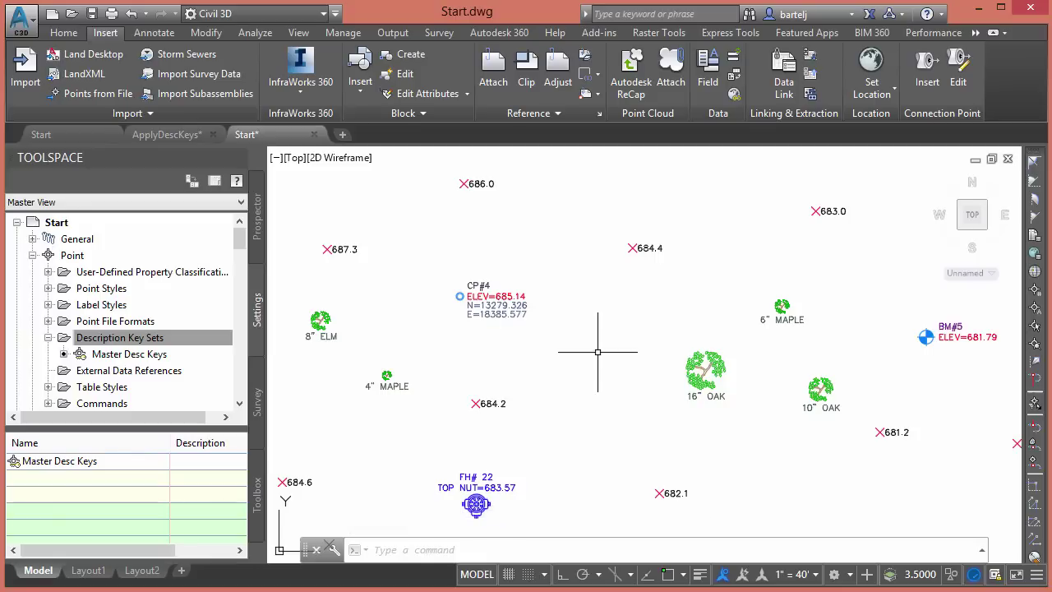
type("APPLYDESCKEYS")
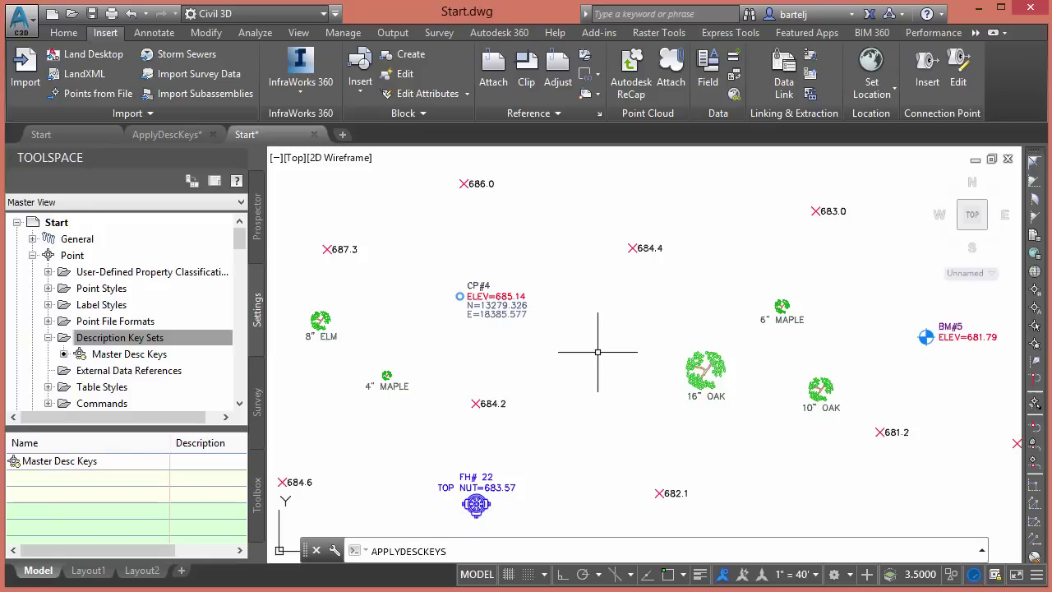